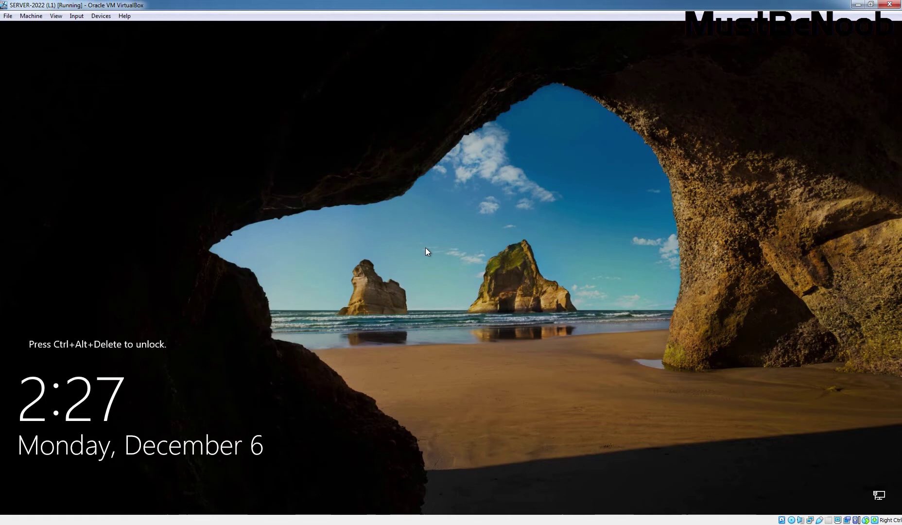
- Send Ctrl-Alt-Del to the VM and sign in with the Administrator account password
click(78, 16)
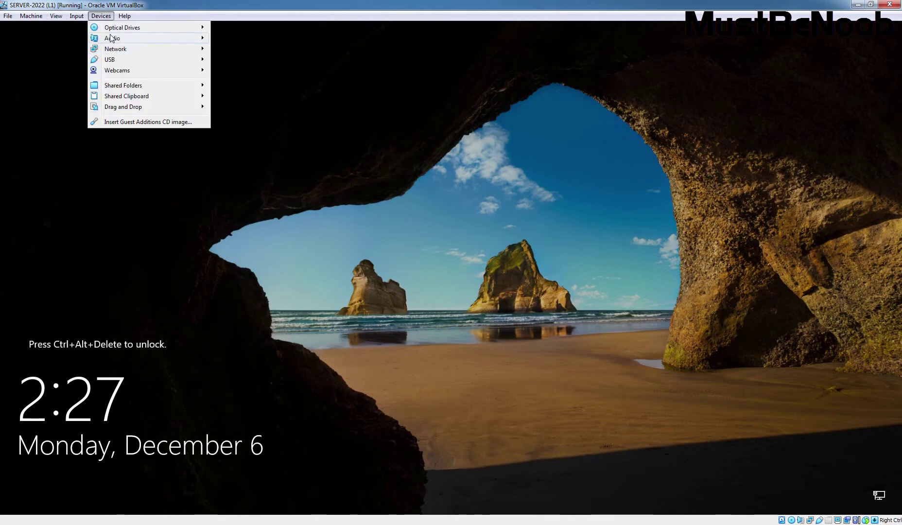
mouse_move(99, 29)
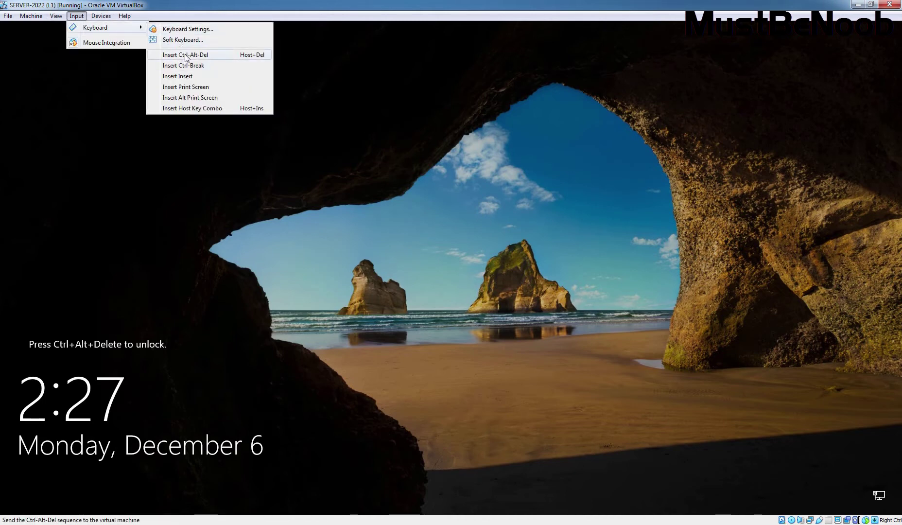
click(185, 55)
text(P)
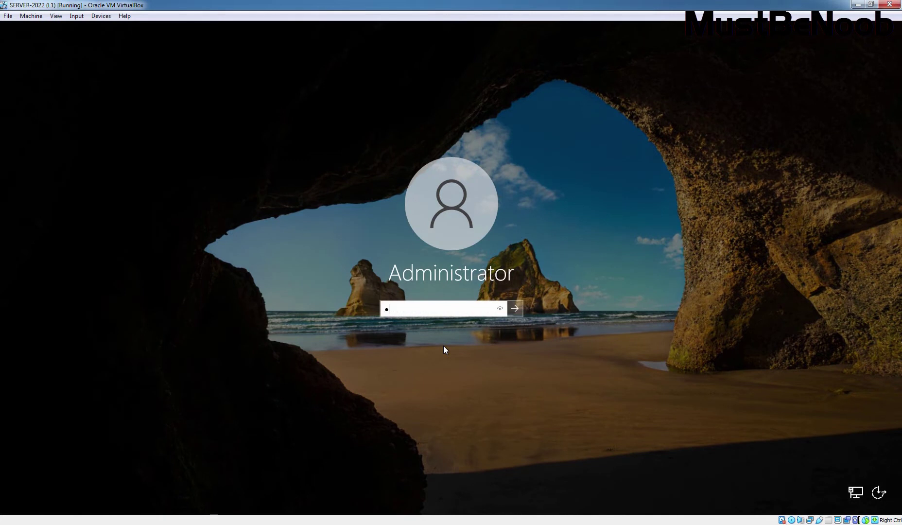
text(@ssw0rd1)
key(Return)
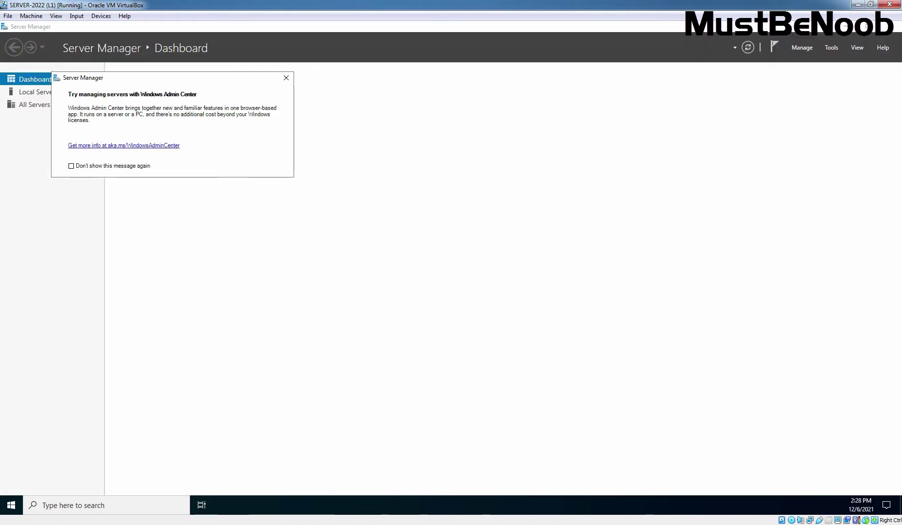
- Close the Windows Admin Center pop-up and open the Local Server page for DC1
click(286, 78)
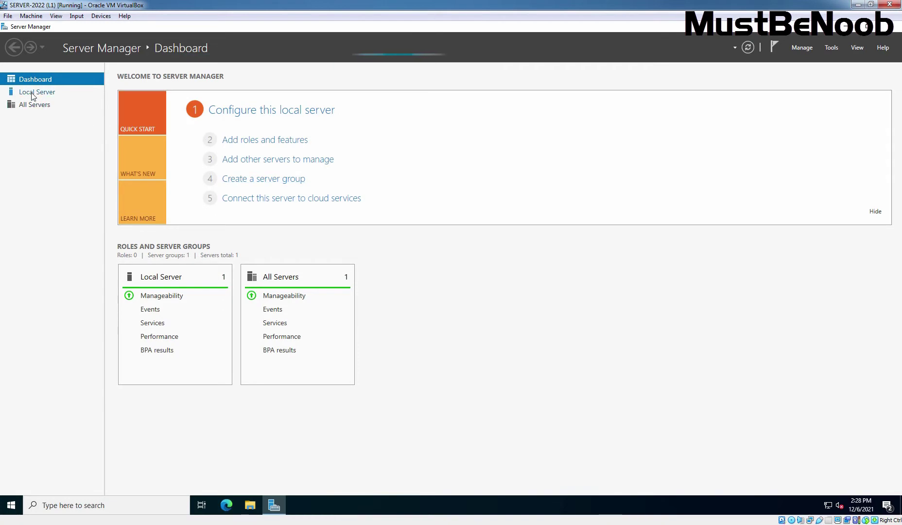
click(32, 95)
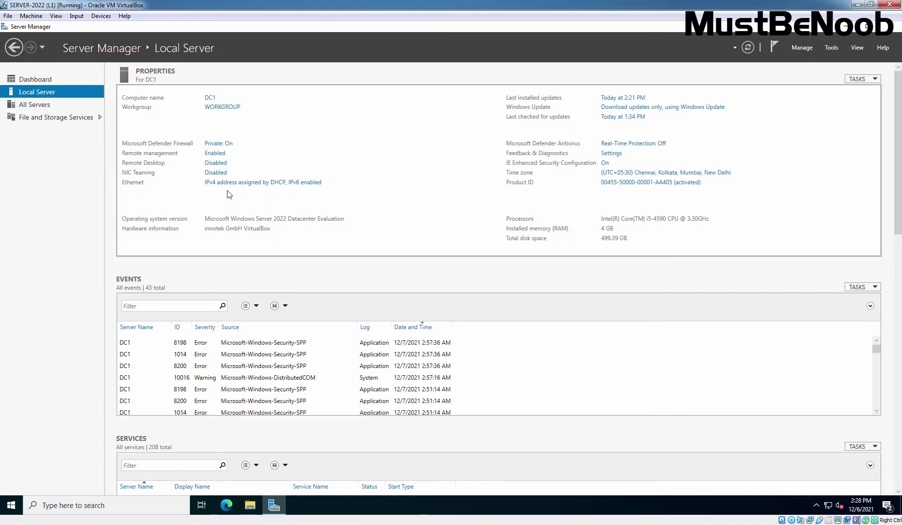
- Open Network Connections from the Ethernet link and select the Ethernet adapter
click(268, 182)
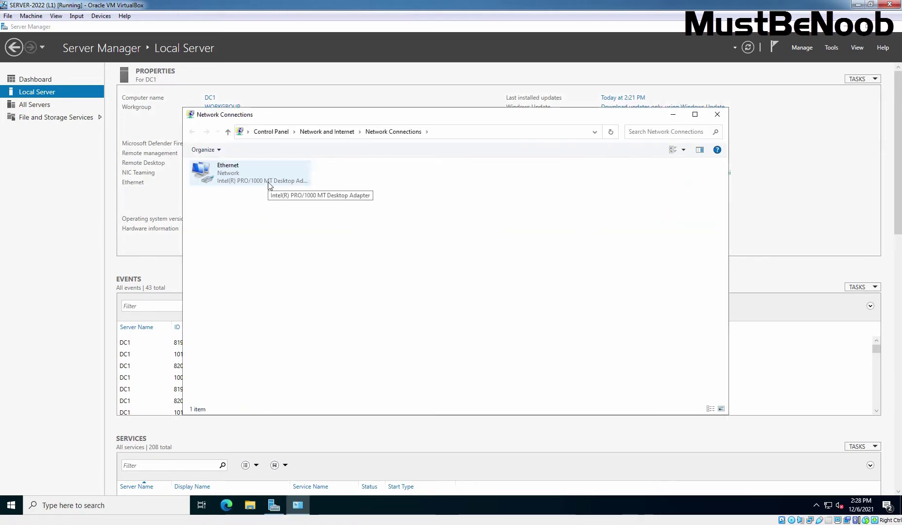
click(223, 181)
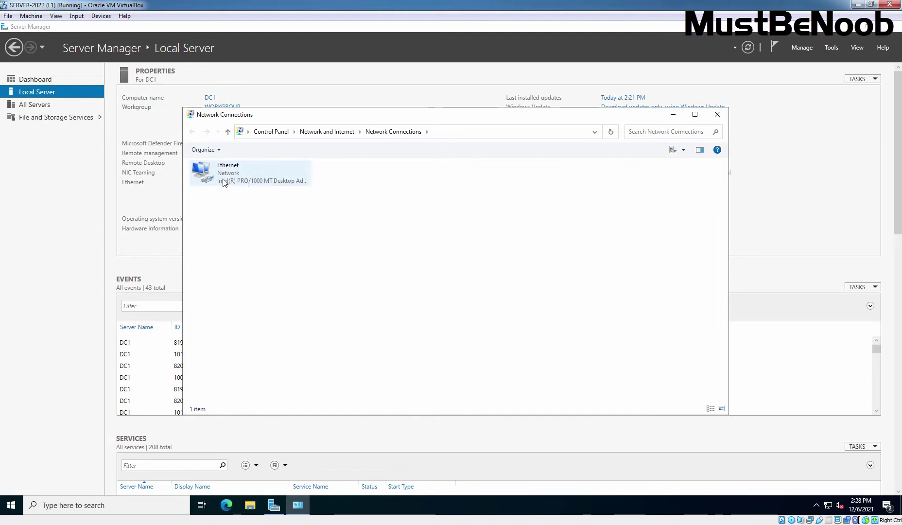
click(223, 182)
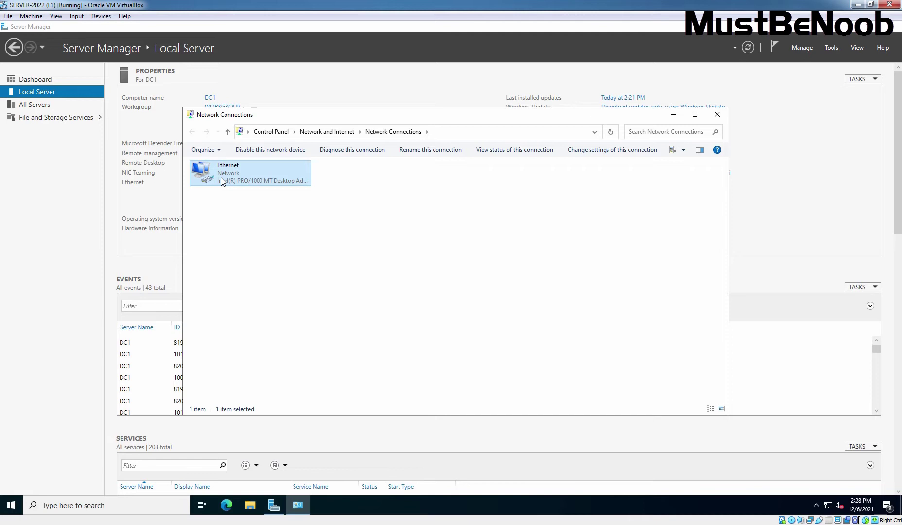
- Check Ethernet's details (DHCP enabled, 10.0.2.15, gateway 10.0.2.2), then close both dialogs
right_click(220, 177)
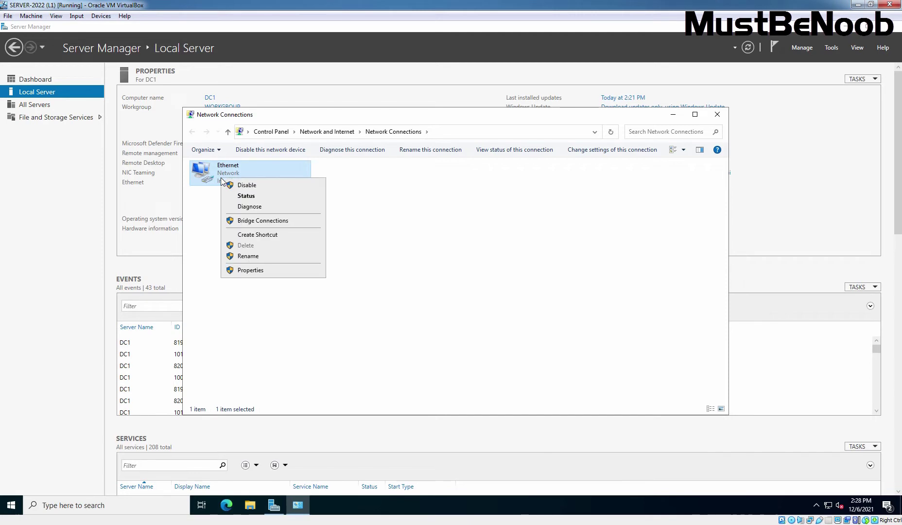
click(246, 196)
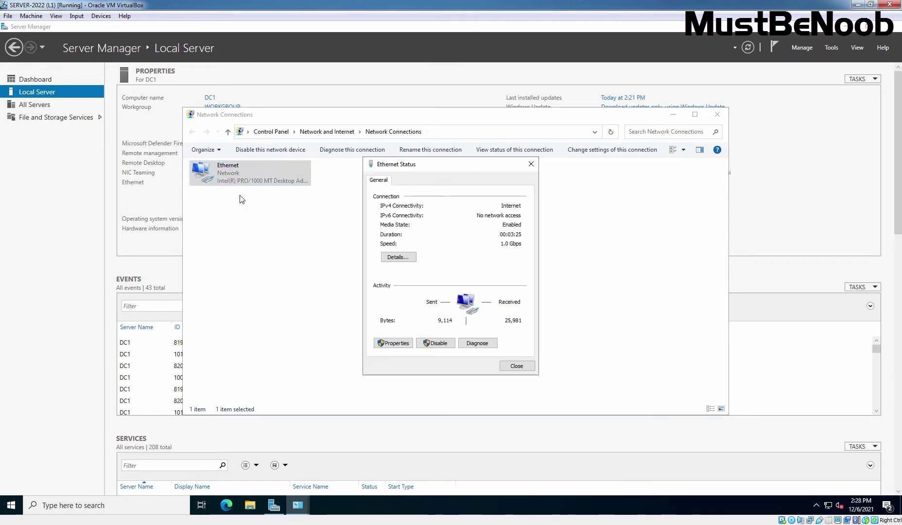
click(401, 259)
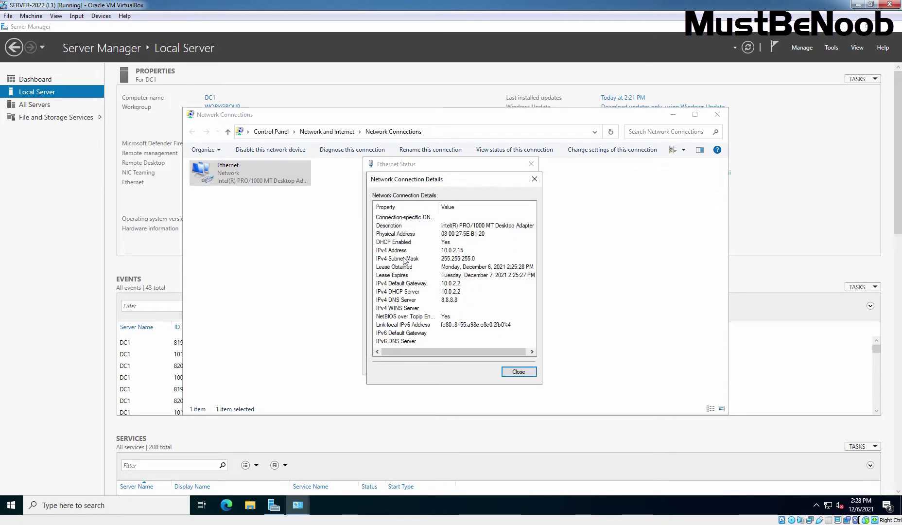
click(381, 242)
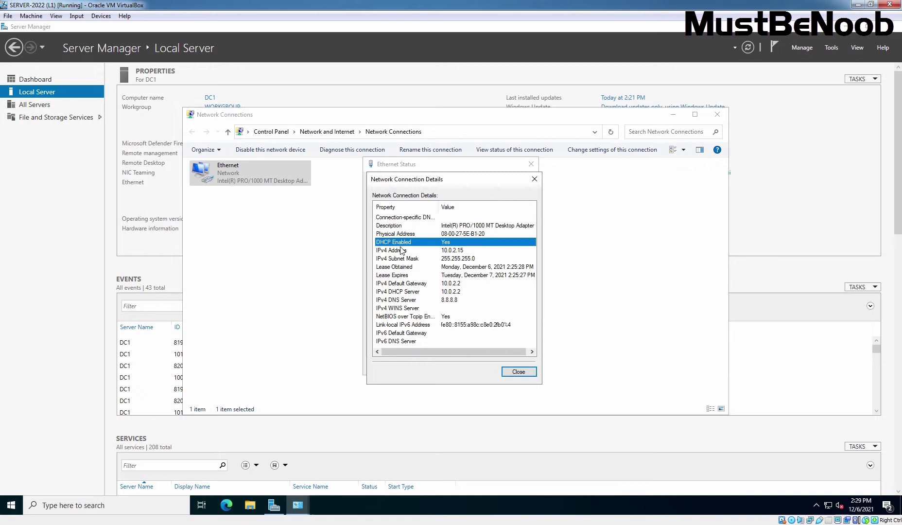
click(518, 372)
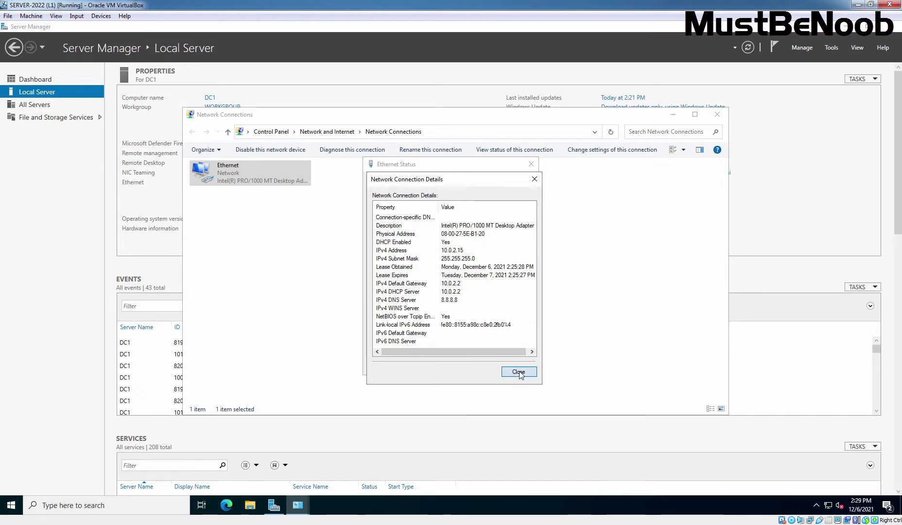
click(516, 366)
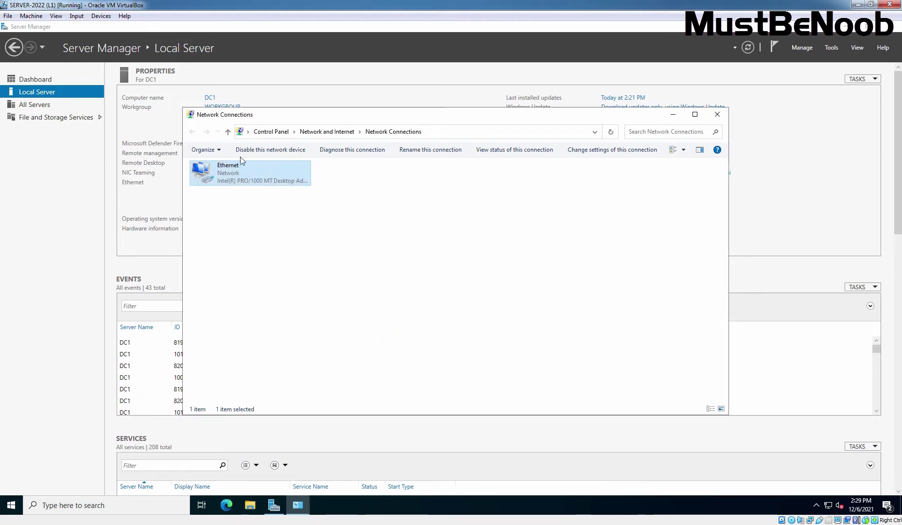
- Switch VirtualBox Adapter 1 from NAT to Host-only Adapter and save
click(101, 17)
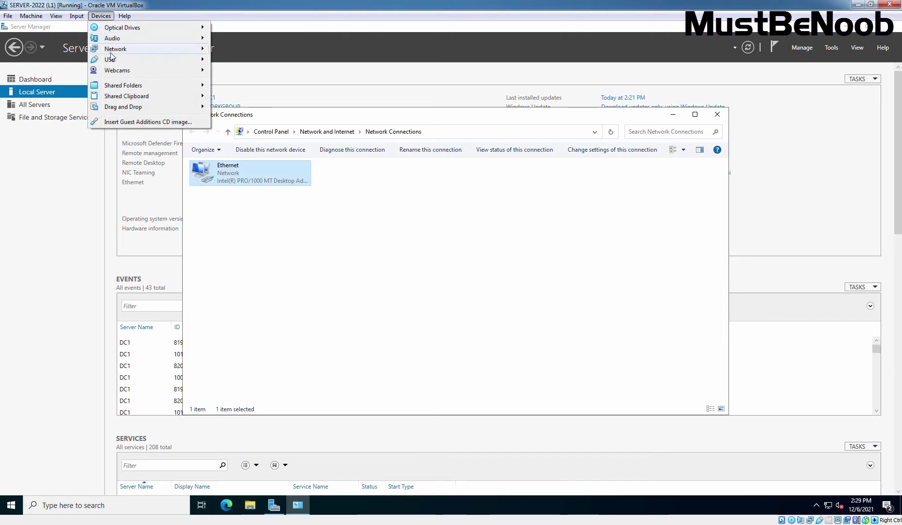
click(259, 52)
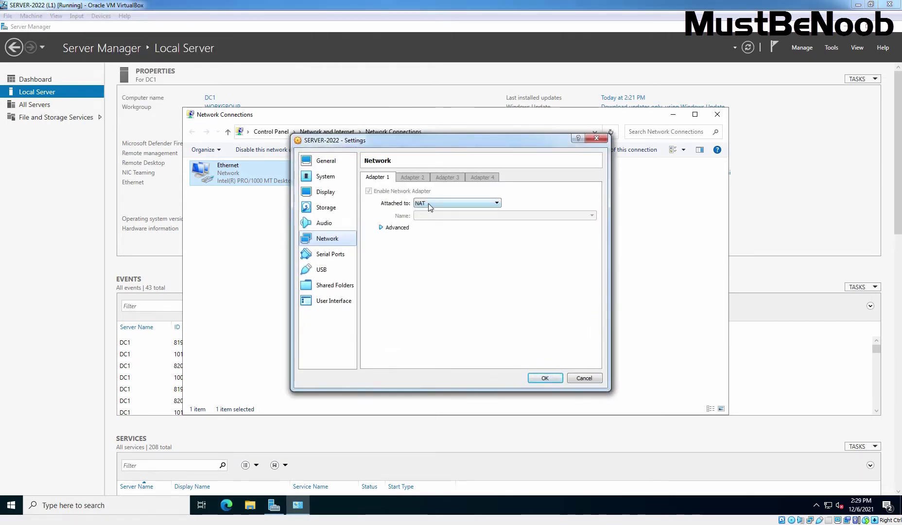
click(428, 204)
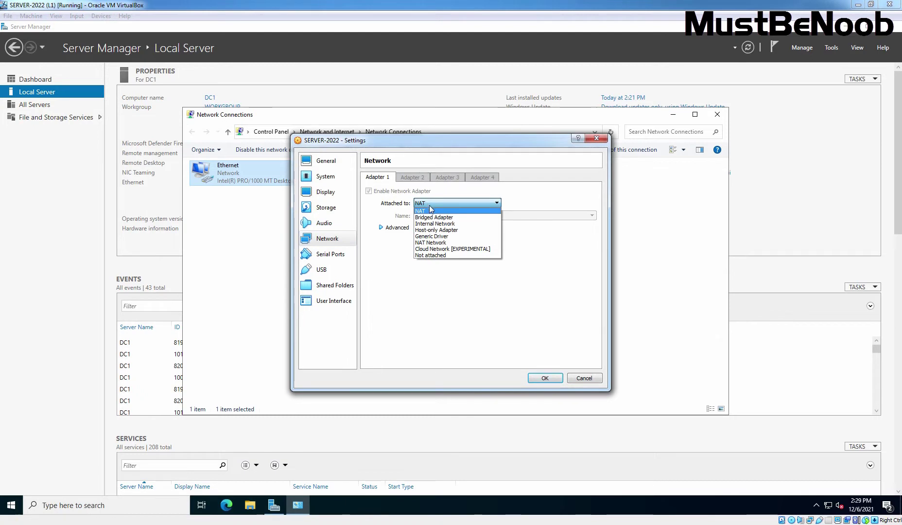
click(435, 230)
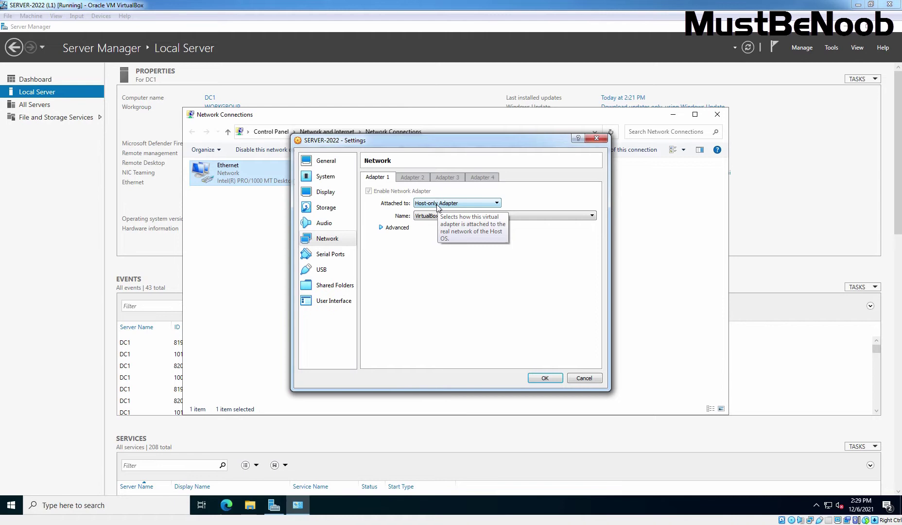
click(544, 378)
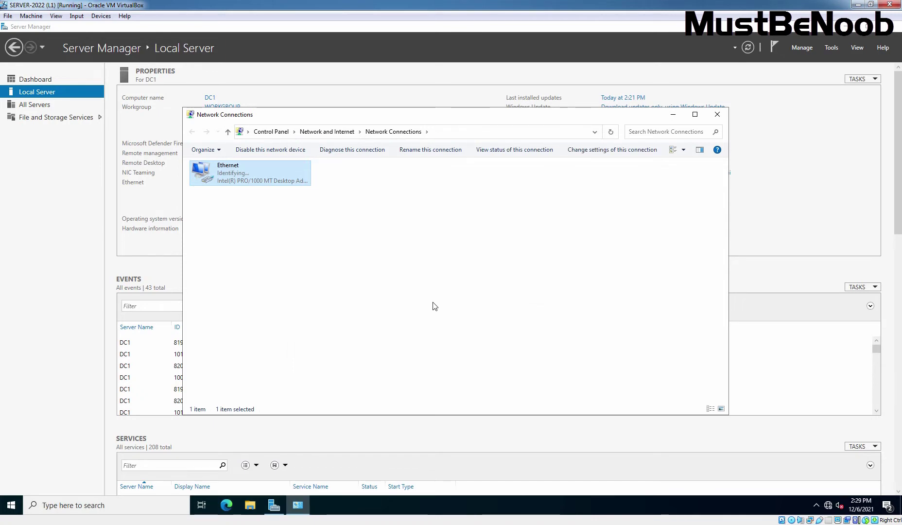
- Open Ethernet's TCP/IPv4 properties and choose 'Use the following IP address'
right_click(227, 178)
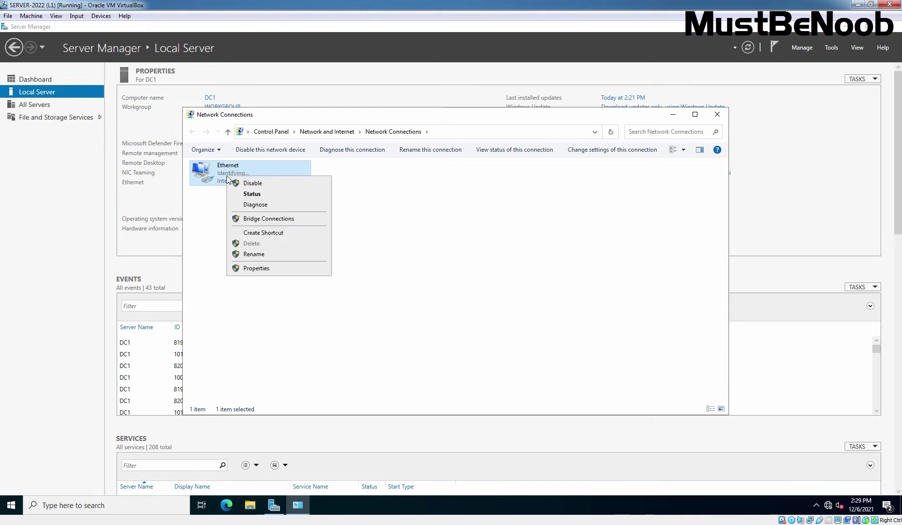
click(258, 270)
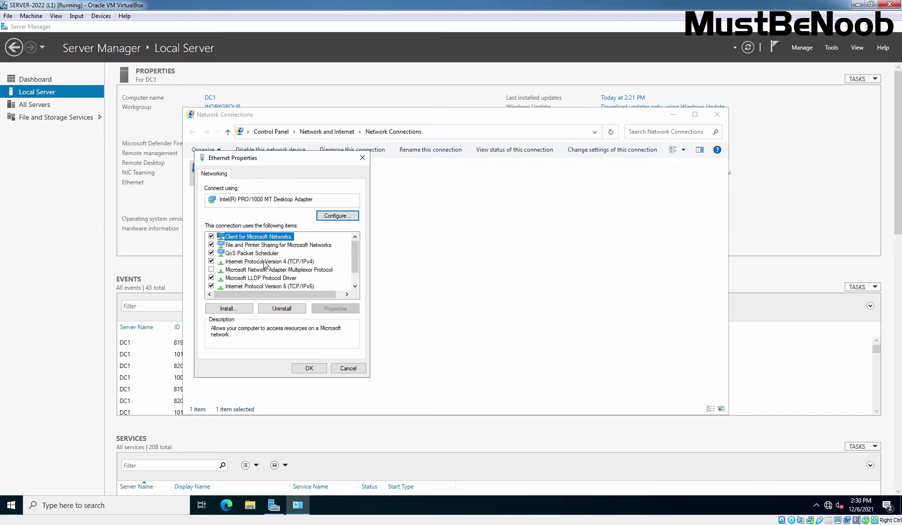
click(250, 263)
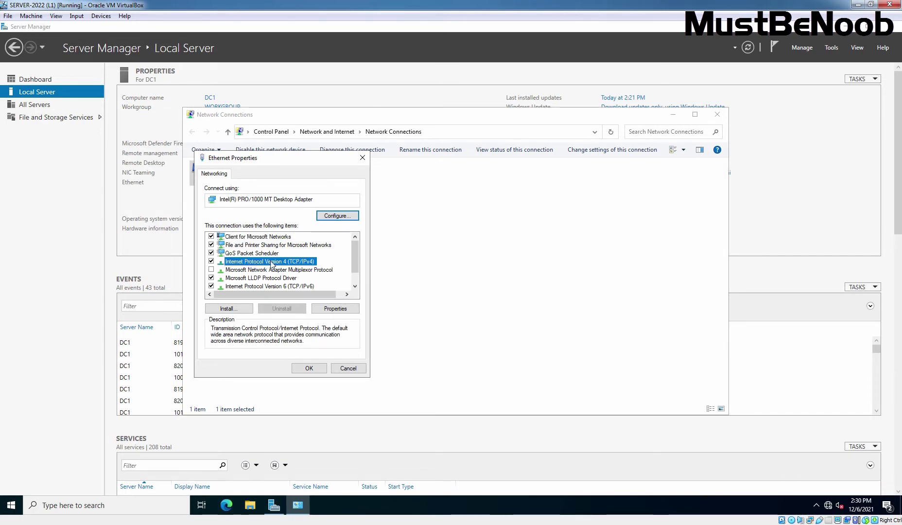
click(338, 311)
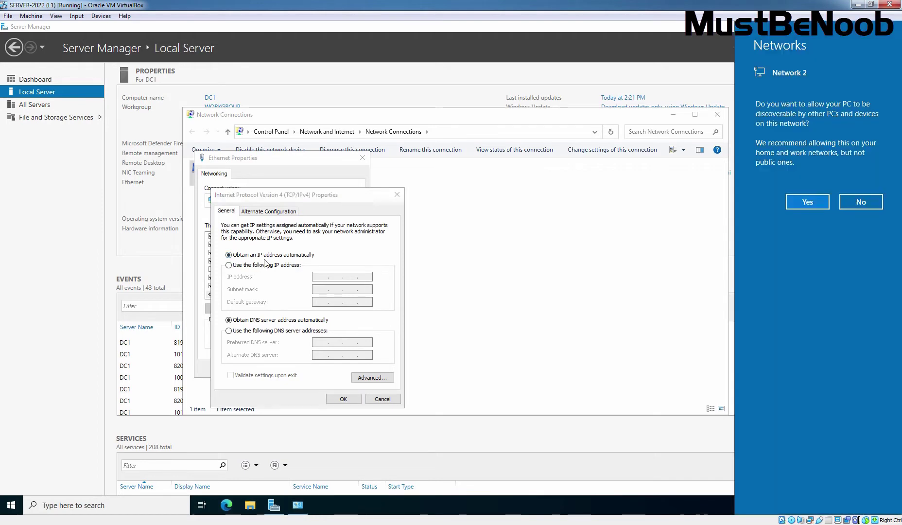
click(229, 269)
click(229, 266)
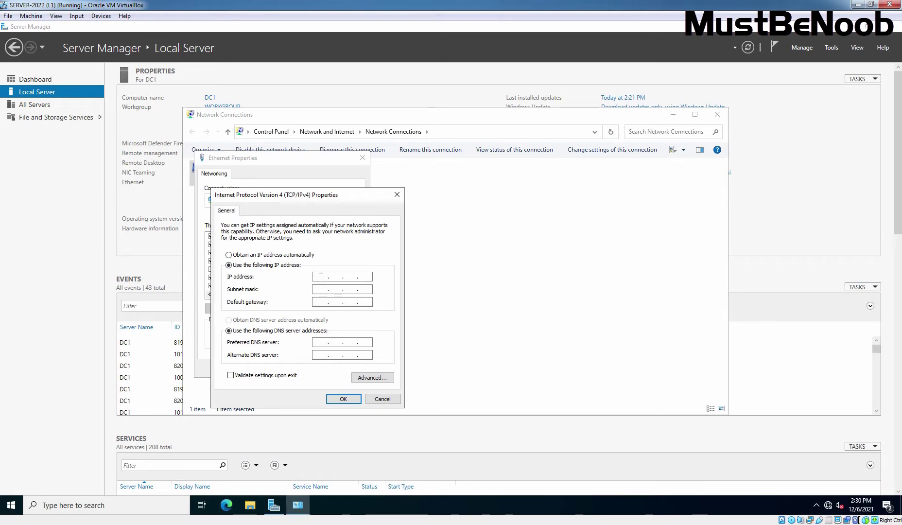
click(321, 277)
- Enter IP 192.168.96.11, mask 255.255.255.0, gateway 192.168.96.1, DNS 8.8.8.8, and save
text(192.168.)
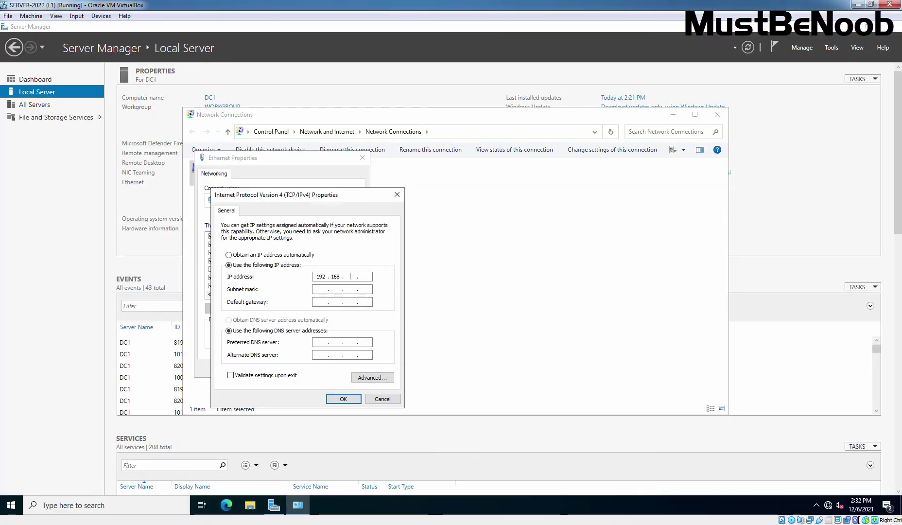
text(96.11)
click(329, 288)
click(321, 304)
text(192 . 168 . 96 . 1)
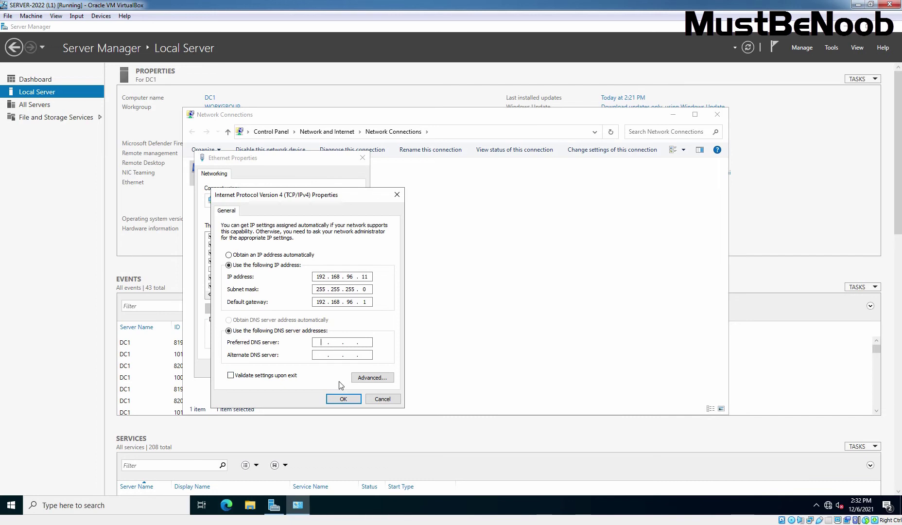
text(.8.8.8)
click(343, 398)
click(309, 370)
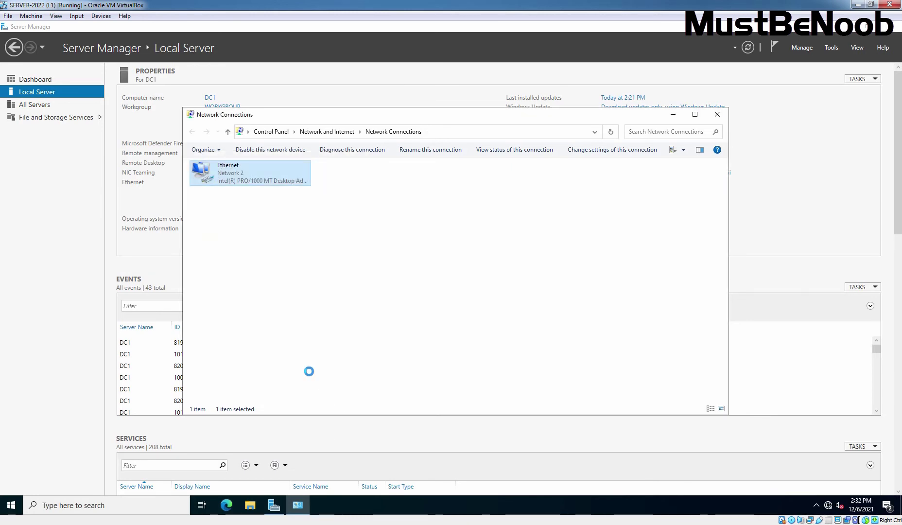
- Close Network Connections and launch Windows PowerShell as administrator
click(718, 120)
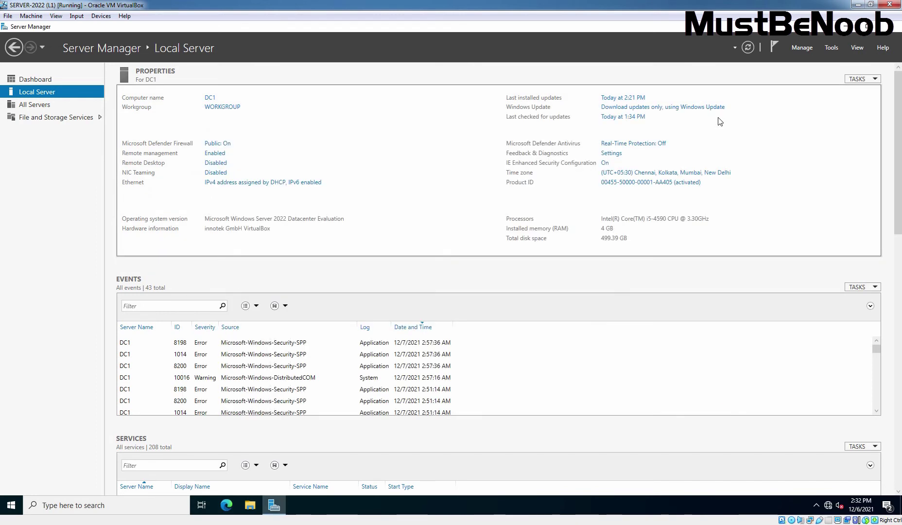
right_click(11, 505)
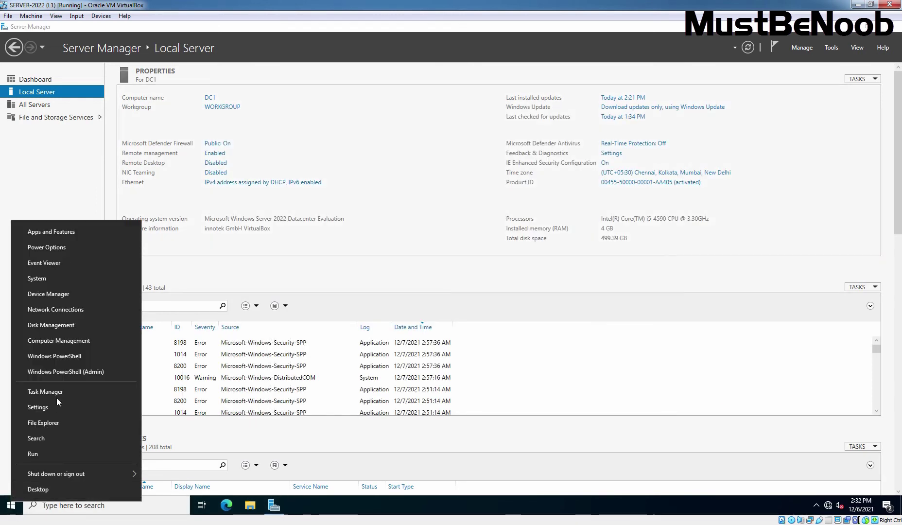
click(63, 371)
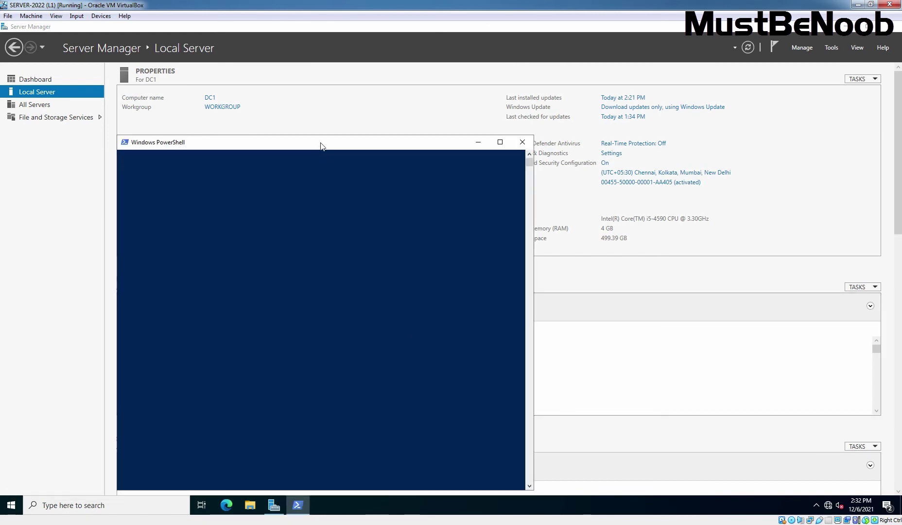
drag(320, 142, 484, 69)
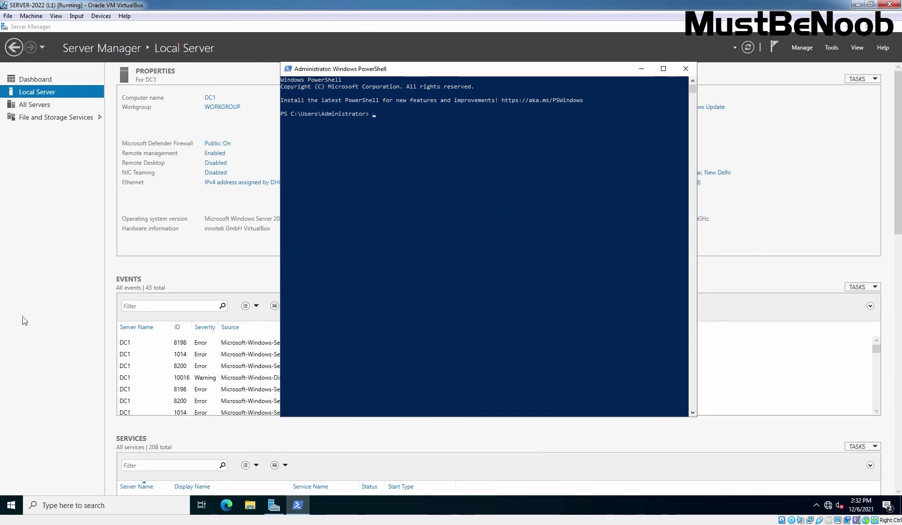
key(alt+Tab)
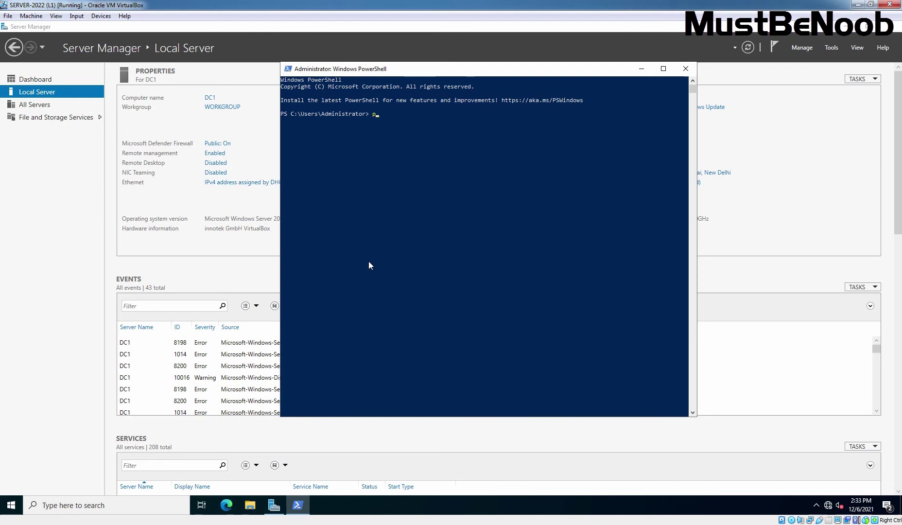
- Ping the gateway 192.168.96.1 and 8.8.8.8, both replying 4/4 with 0% loss
text(ping 192)
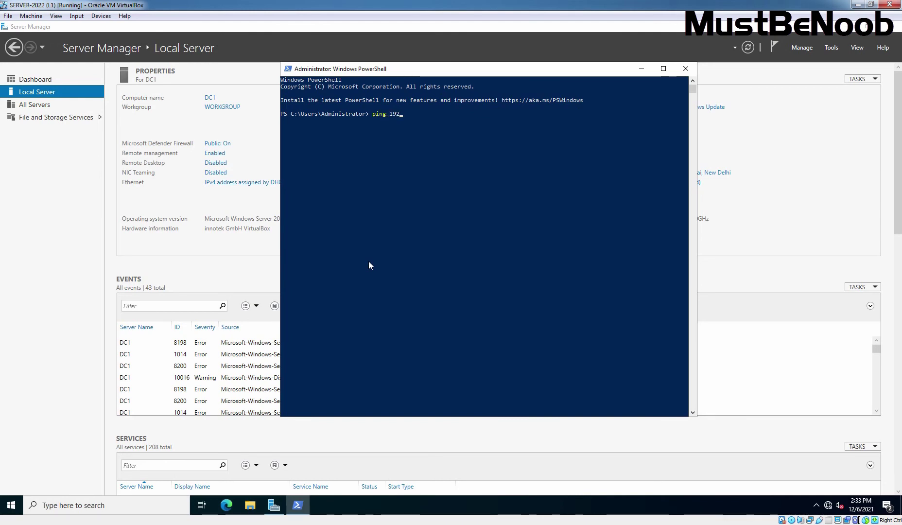
text(.168.96.1)
key(Return)
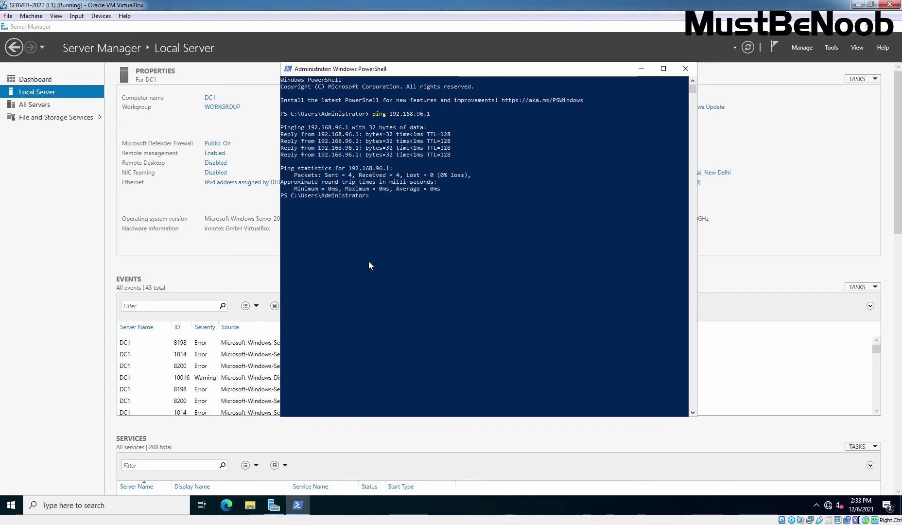
text(ping 8.8)
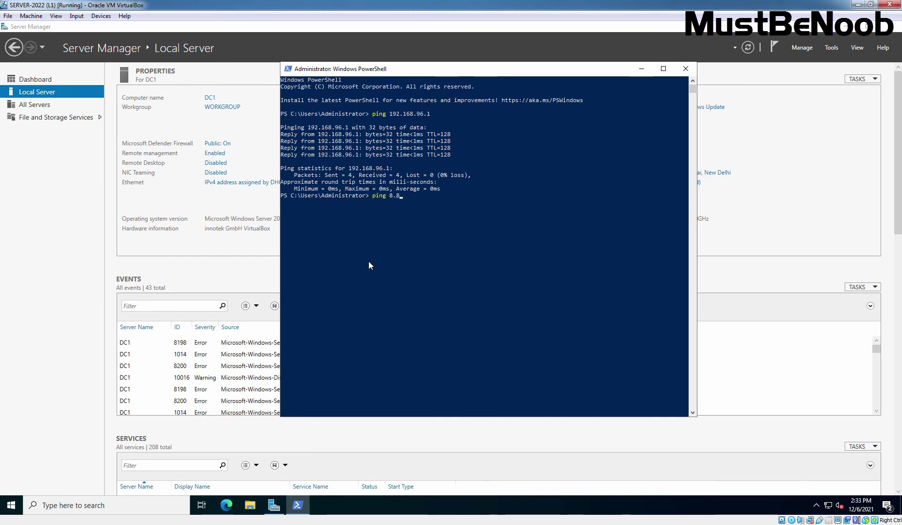
text(.8.8)
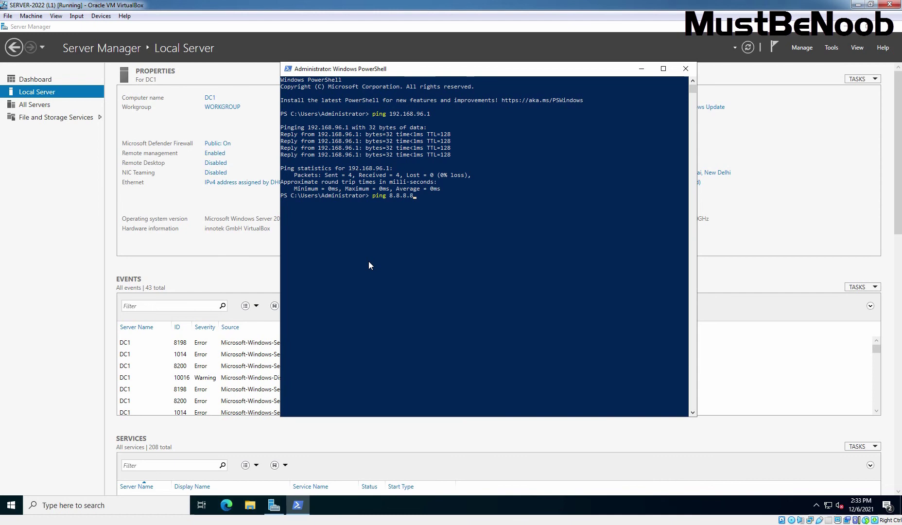
key(Return)
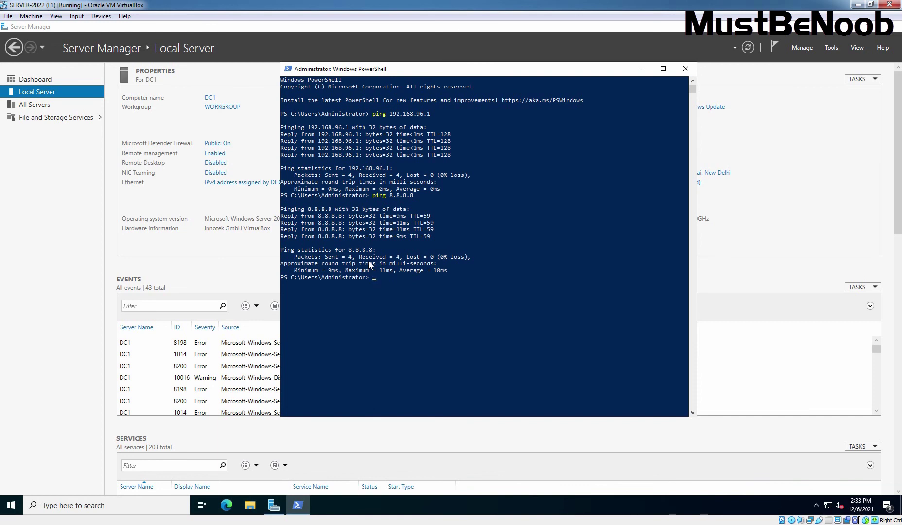
- Close PowerShell and refresh Server Manager's Local Server properties
click(686, 69)
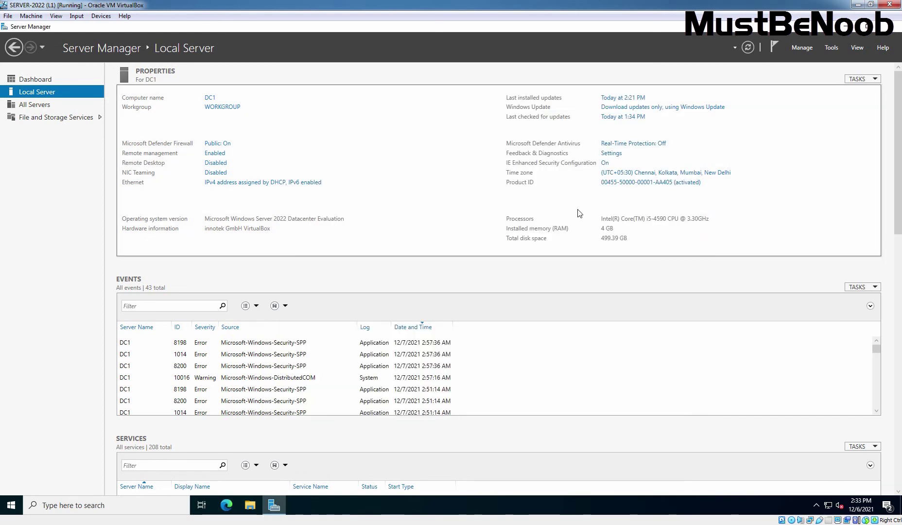
click(749, 48)
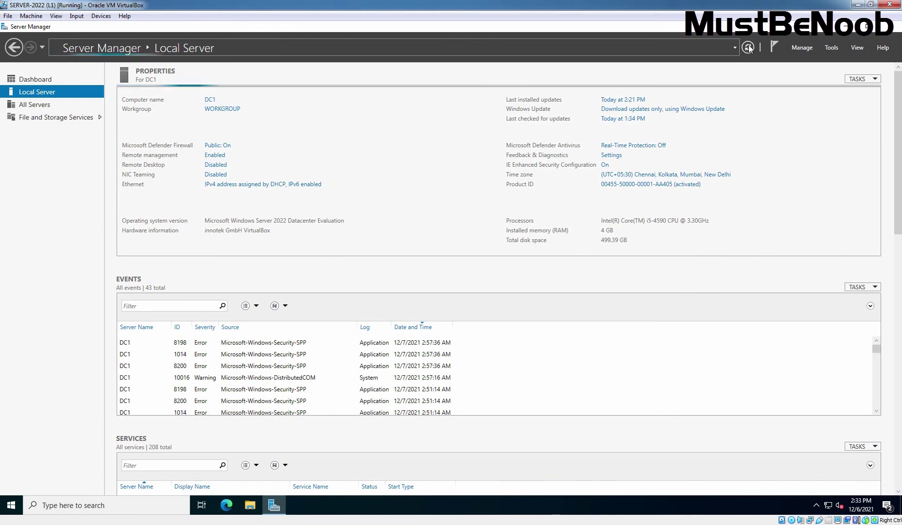